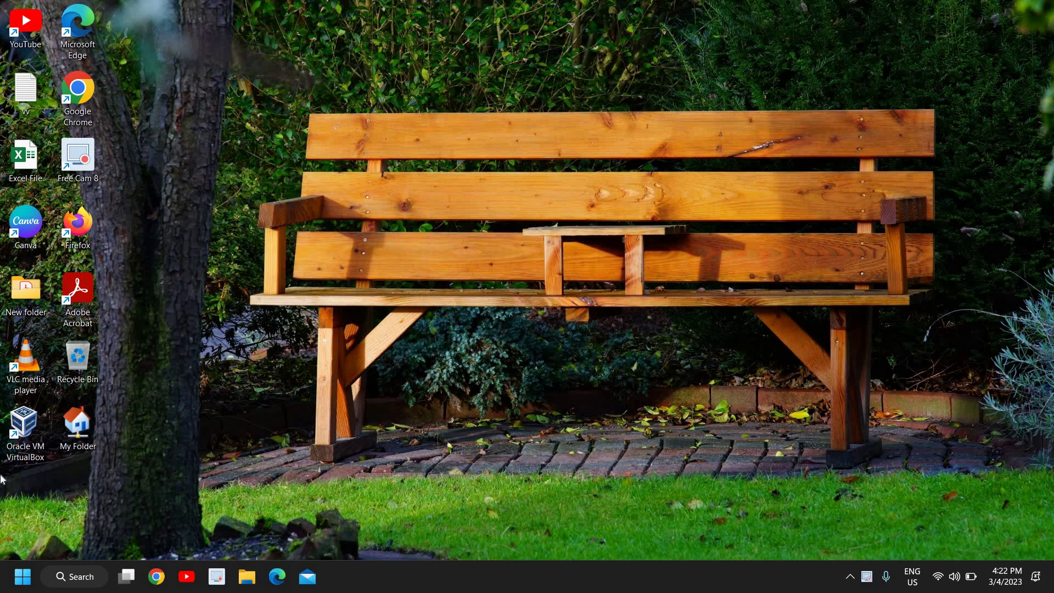
# Step: Check in Device Manager that the display adapter is Intel(R) UHD Graphics, then close it
pyautogui.rightClick(22, 579)
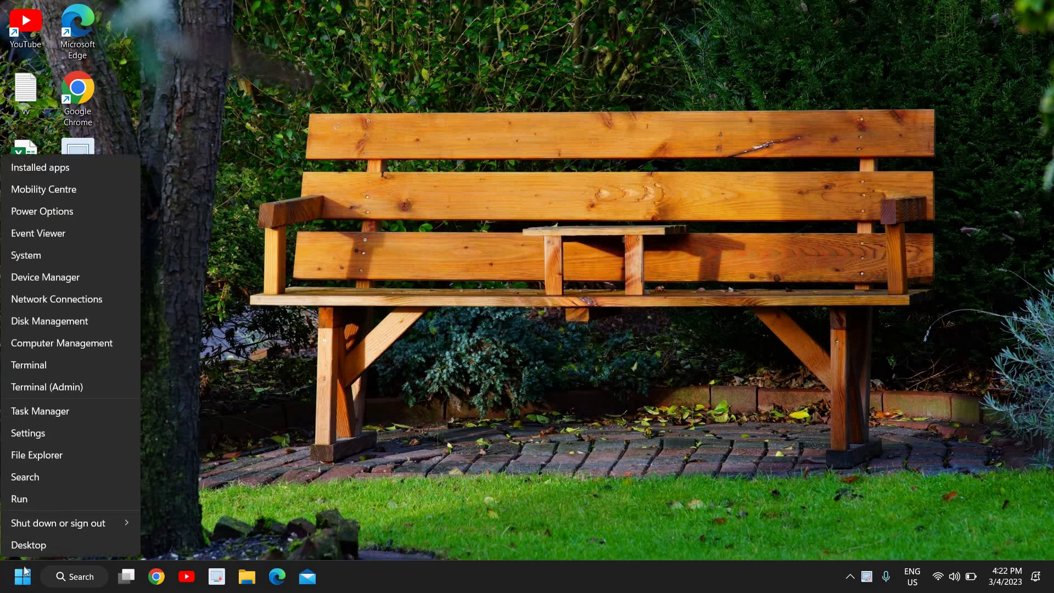
pyautogui.rightClick(396, 456)
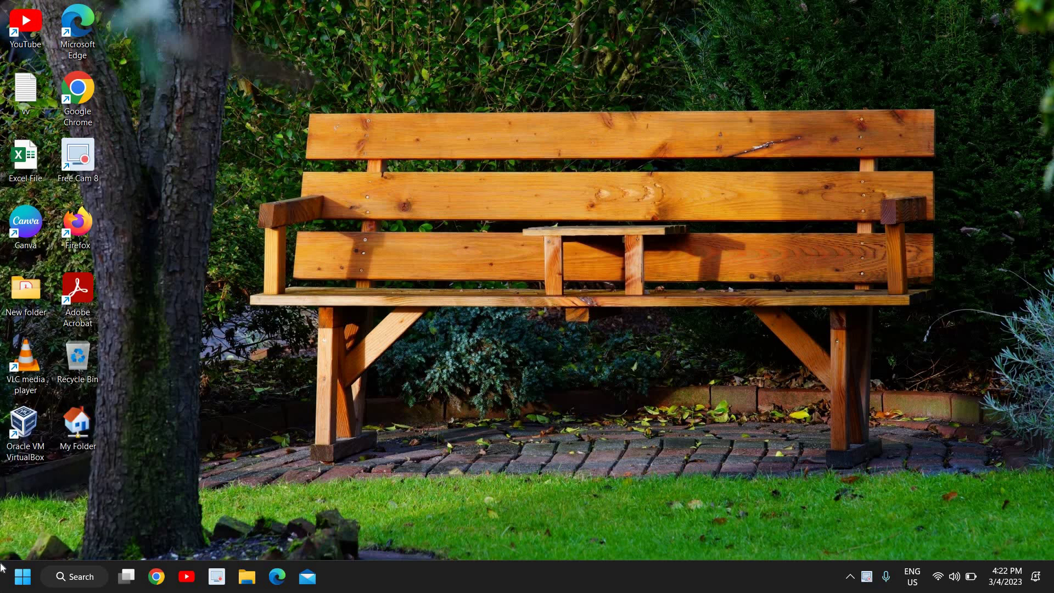
pyautogui.rightClick(30, 580)
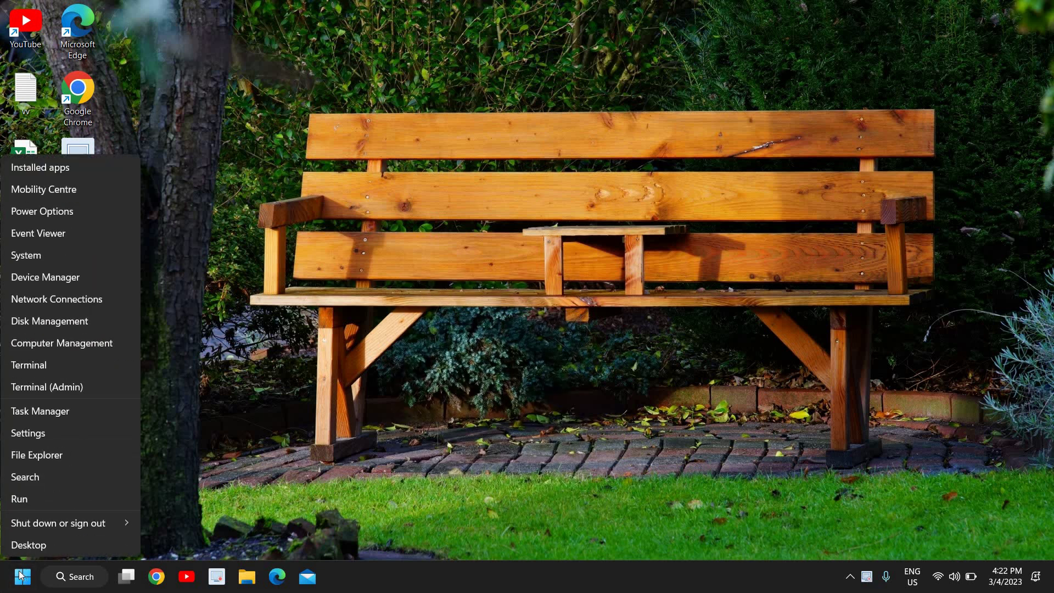
pyautogui.click(73, 278)
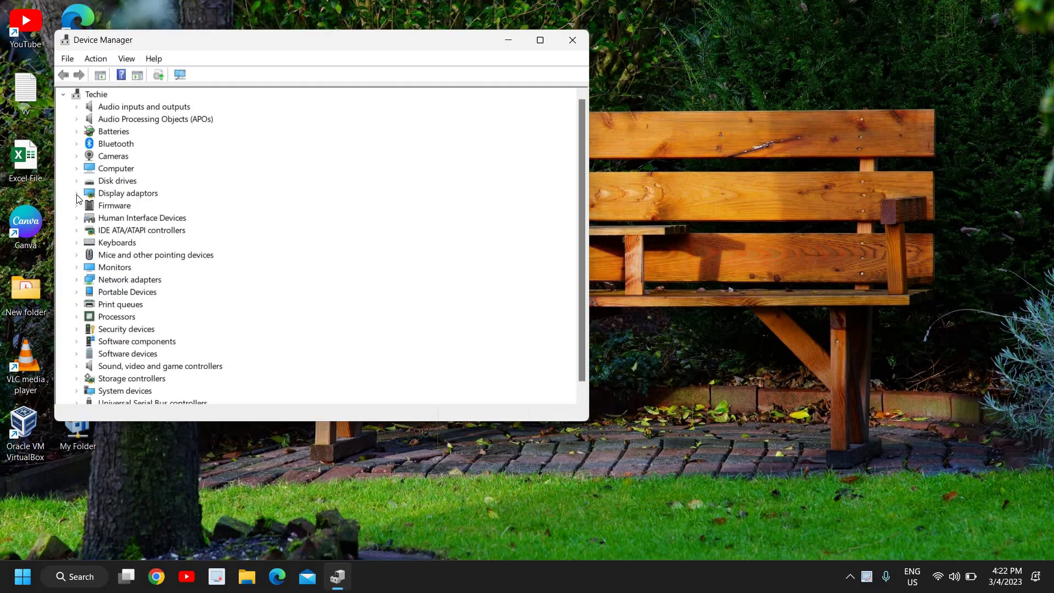
pyautogui.click(76, 195)
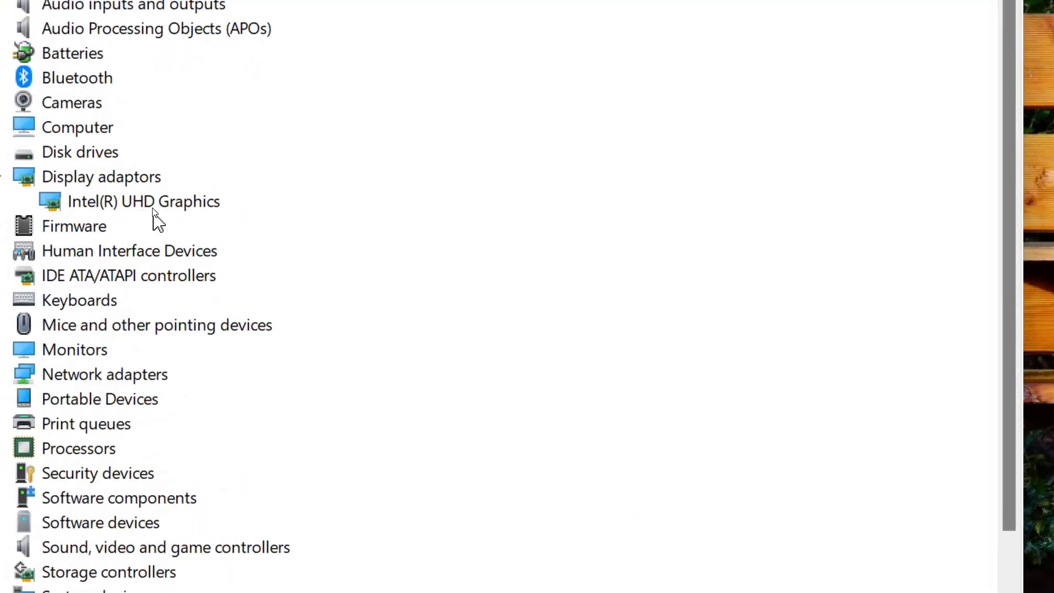
pyautogui.click(137, 208)
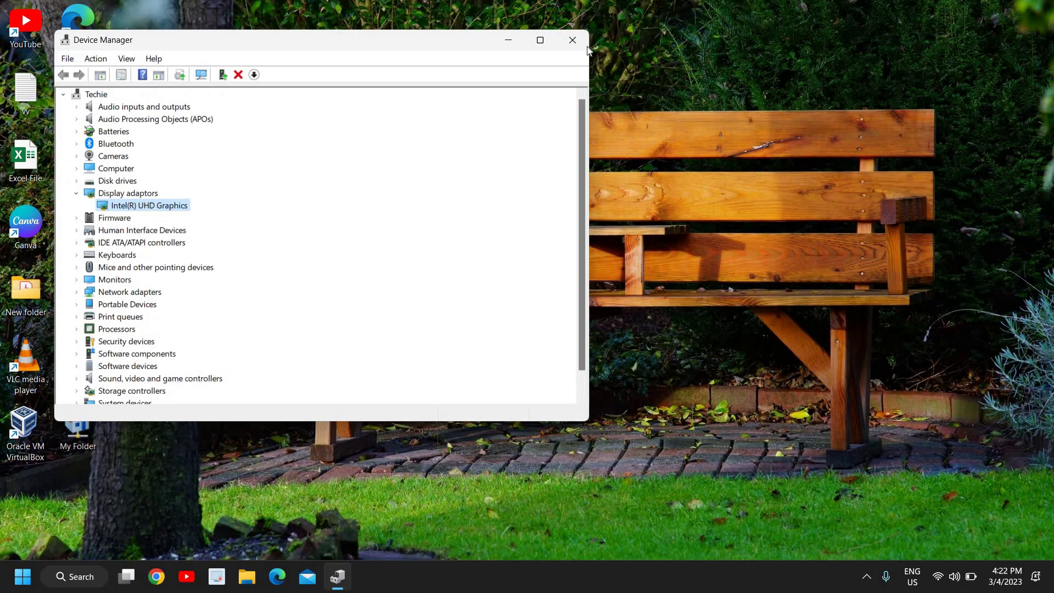
pyautogui.click(583, 40)
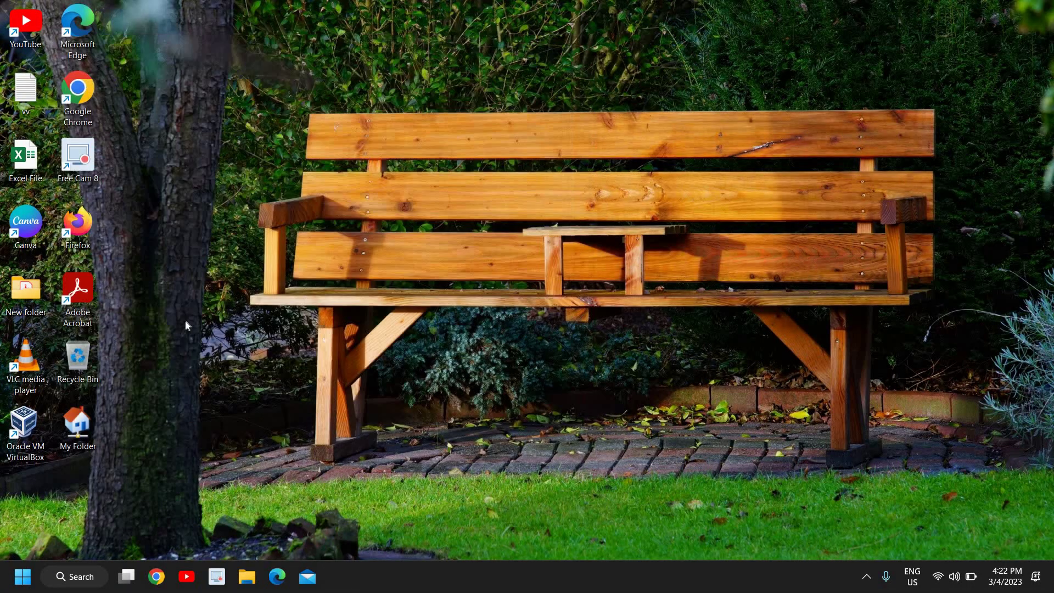
# Step: Google 'amd graphics driver' in Chrome and open the AMD Drivers and Support result
pyautogui.click(158, 576)
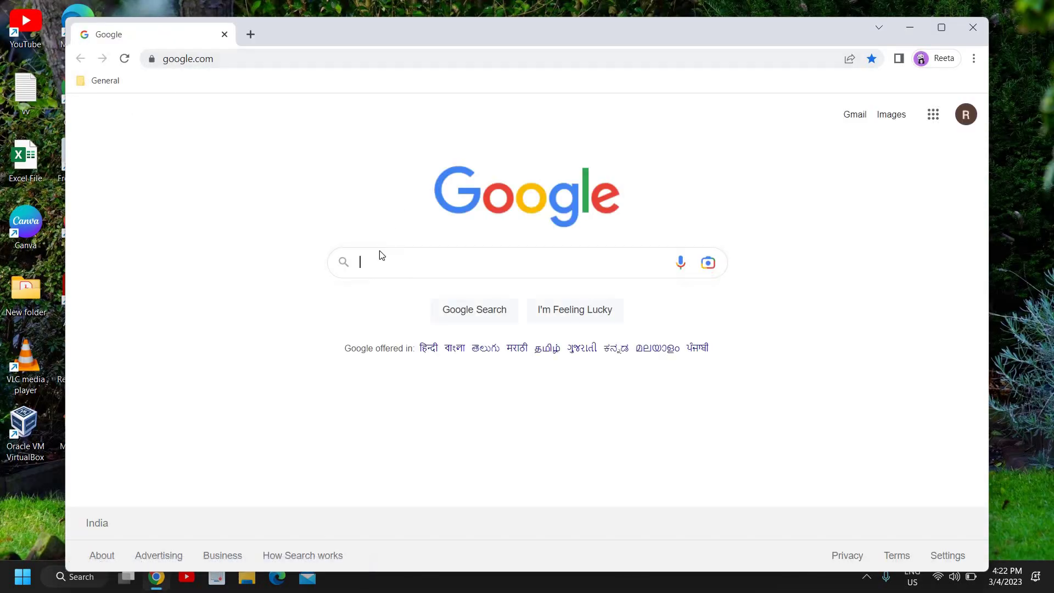
pyautogui.click(379, 264)
pyautogui.write('amd')
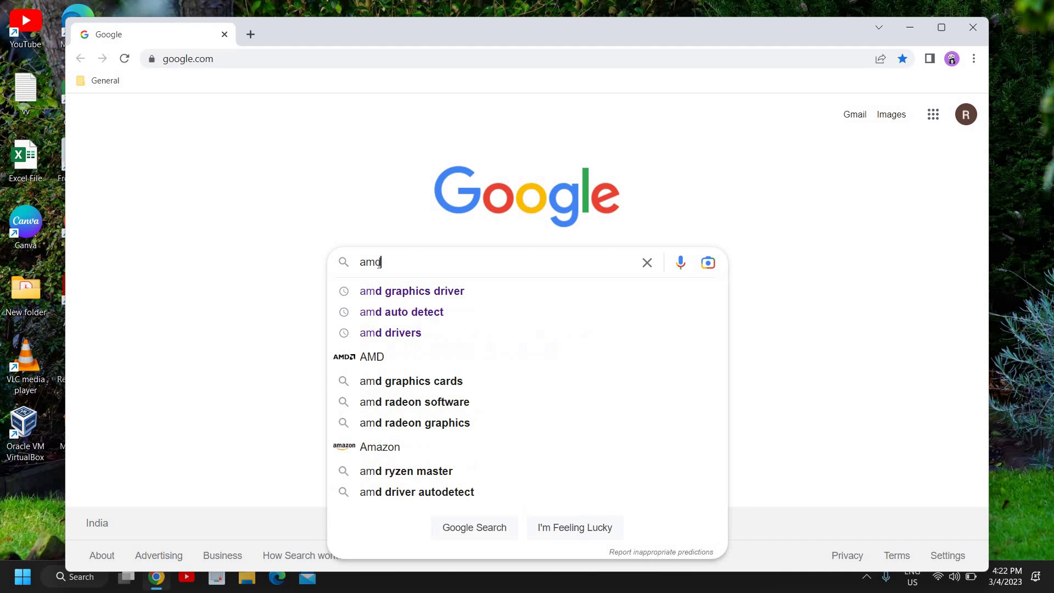
pyautogui.click(414, 290)
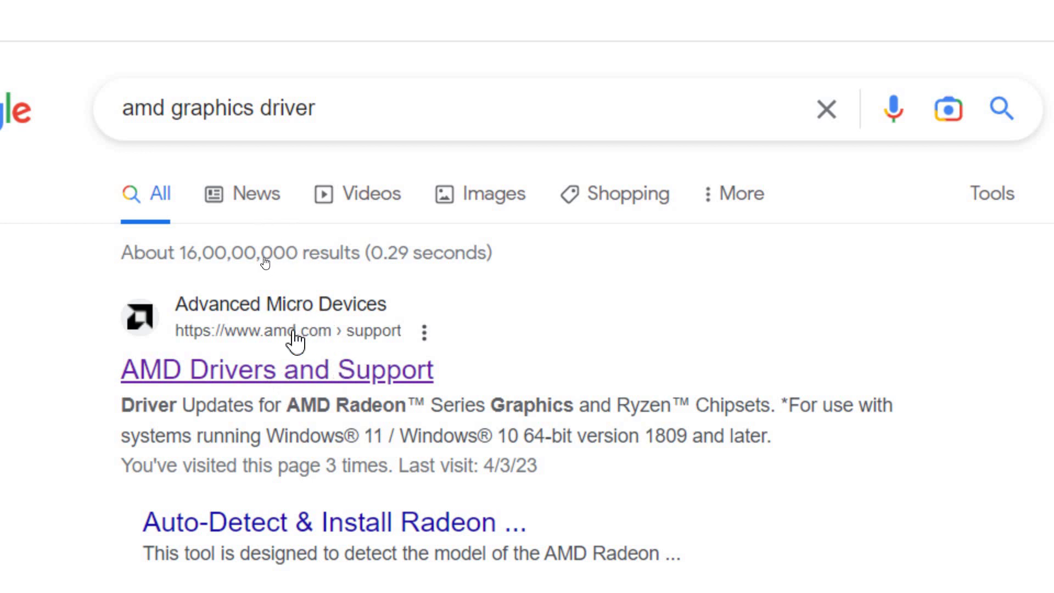
pyautogui.click(267, 387)
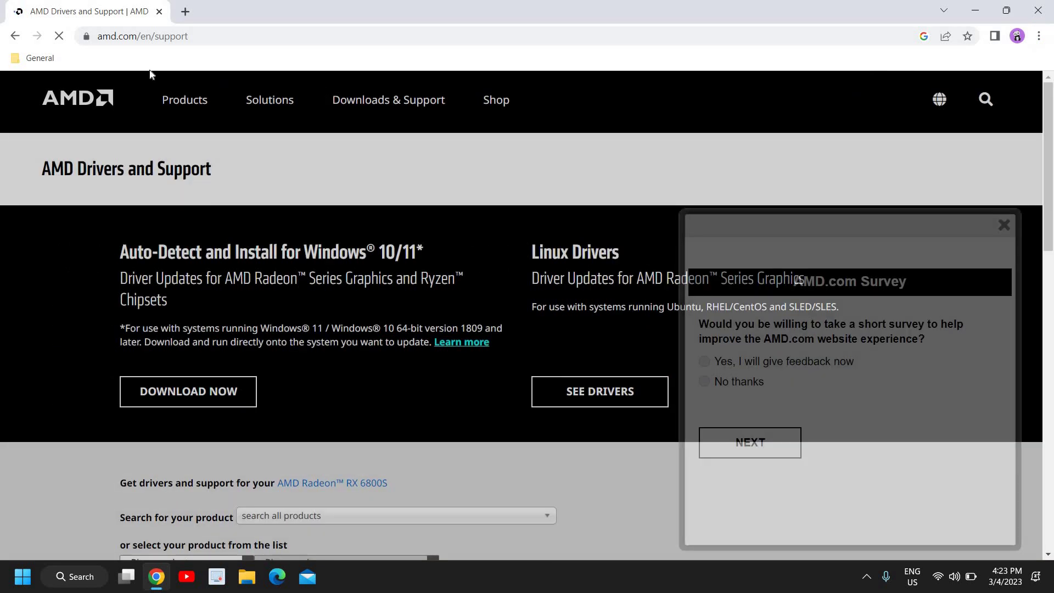
# Step: Dismiss the survey, download the Adrenalin auto-detect installer for Windows, launch it, and cancel setup
pyautogui.press('Escape')
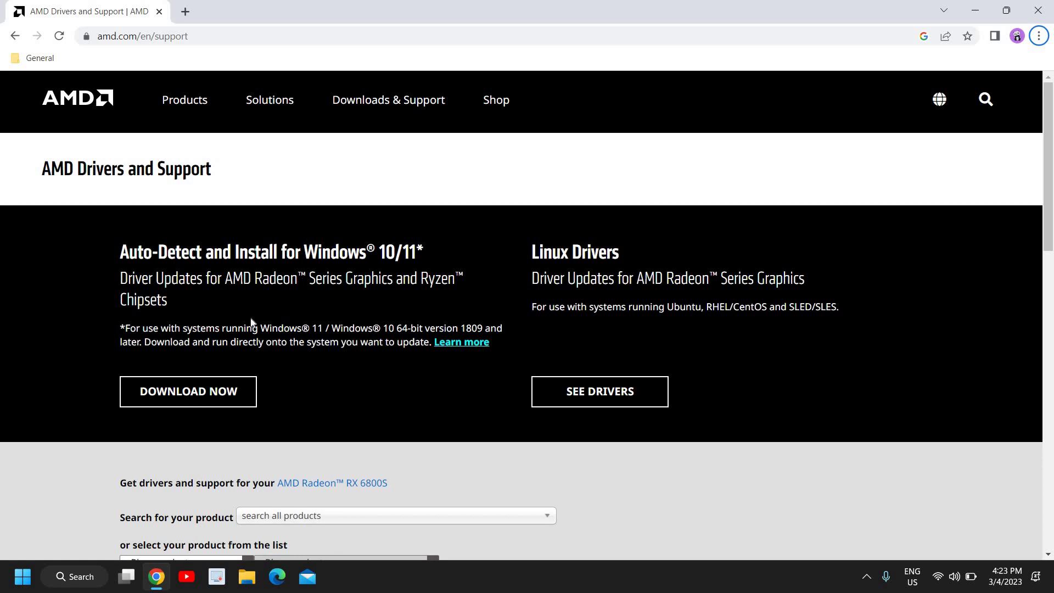
pyautogui.click(197, 400)
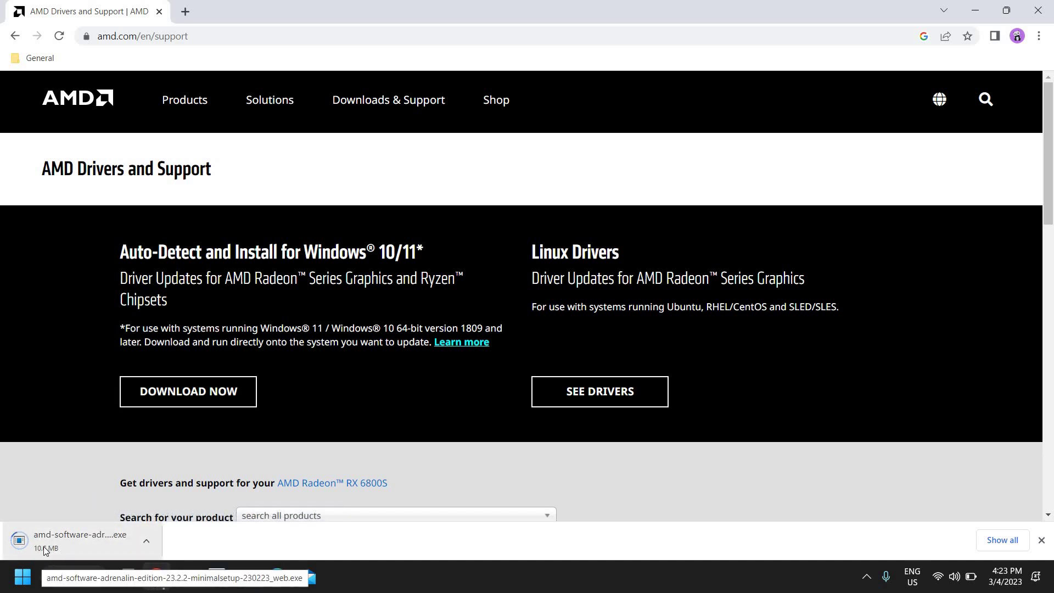
pyautogui.click(65, 538)
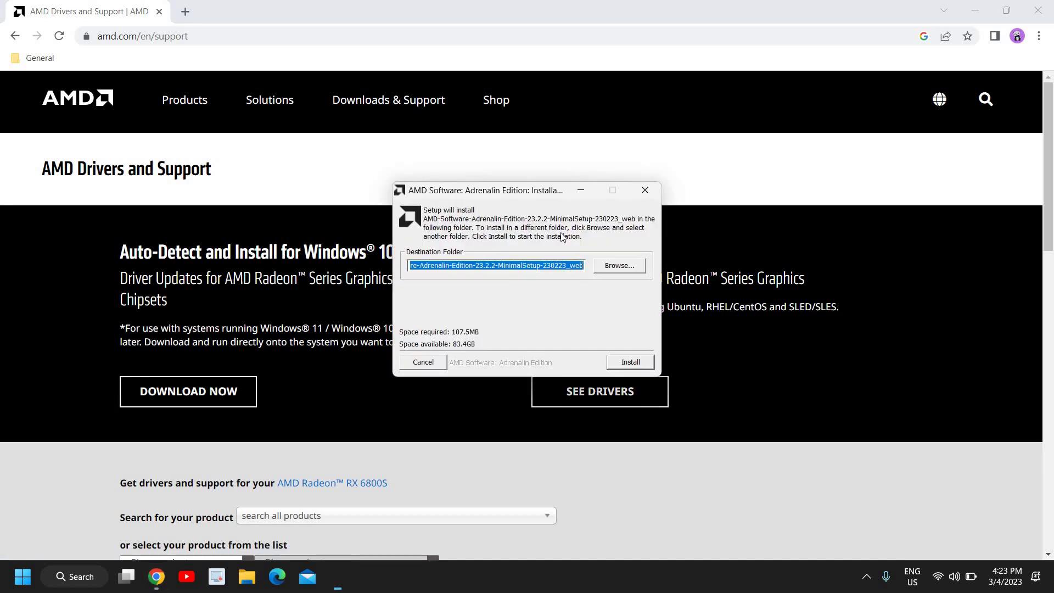
pyautogui.click(421, 365)
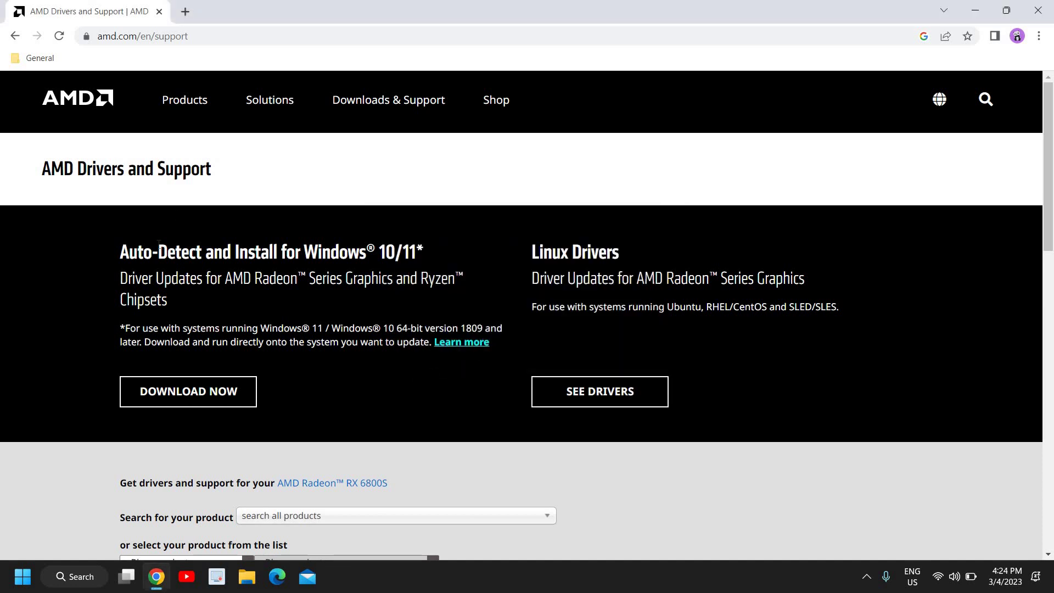
# Step: Select Graphics > AMD Radeon R5 Series > R5 400 Series > R5 M430 and submit
pyautogui.scroll(-3, 312, 387)
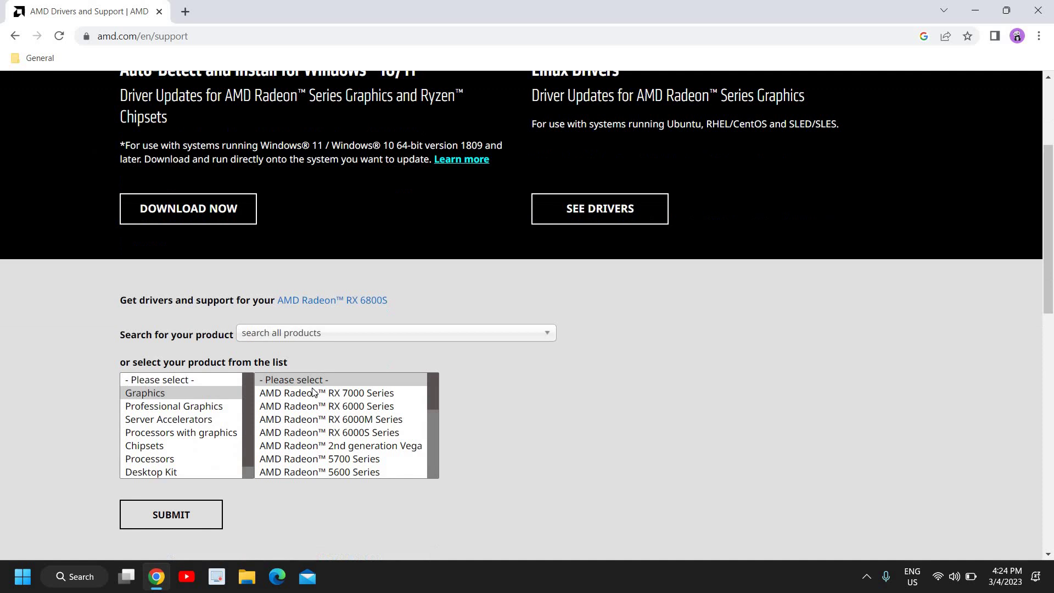
pyautogui.click(130, 396)
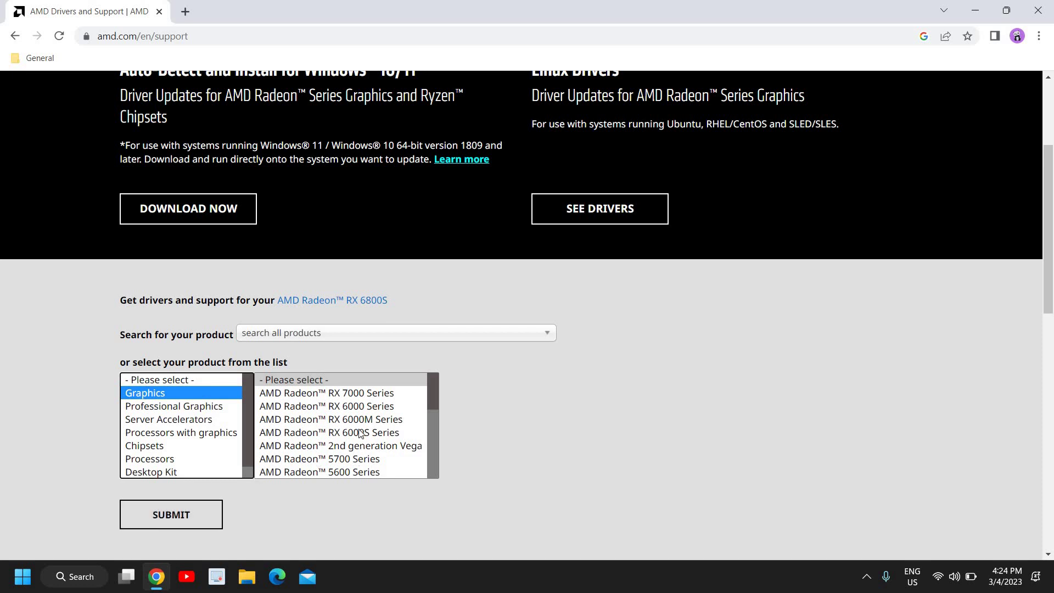
pyautogui.scroll(-5, 365, 434)
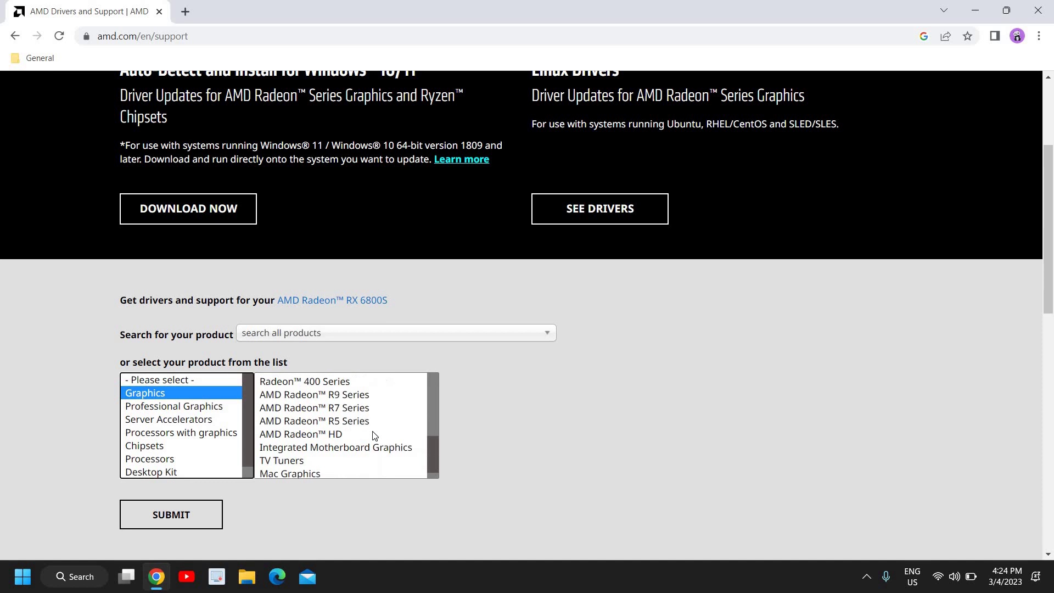
pyautogui.scroll(5, 374, 435)
pyautogui.scroll(-5, 373, 434)
pyautogui.scroll(-1, 373, 434)
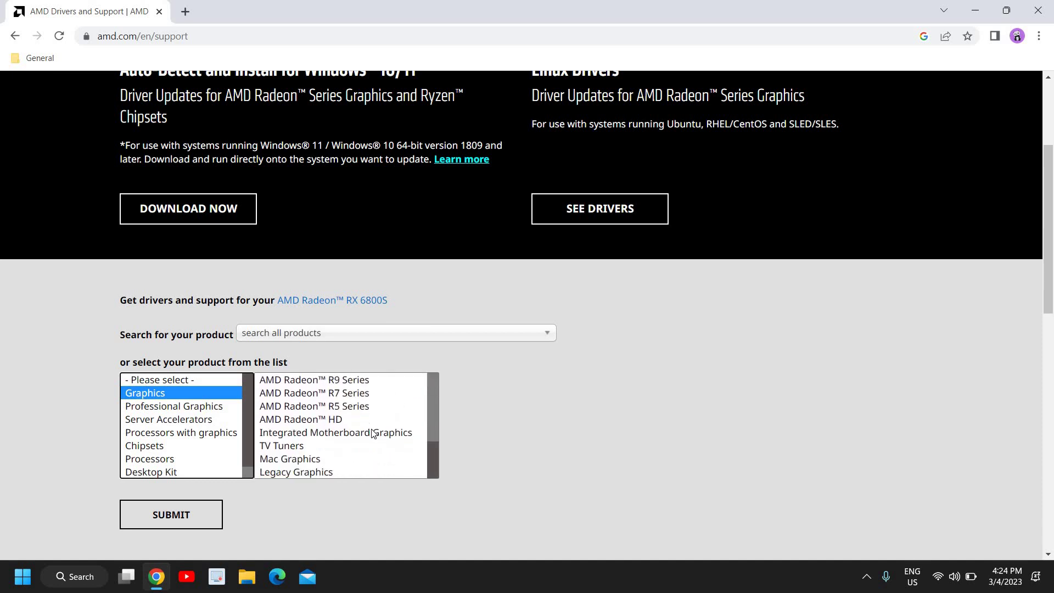
pyautogui.click(340, 407)
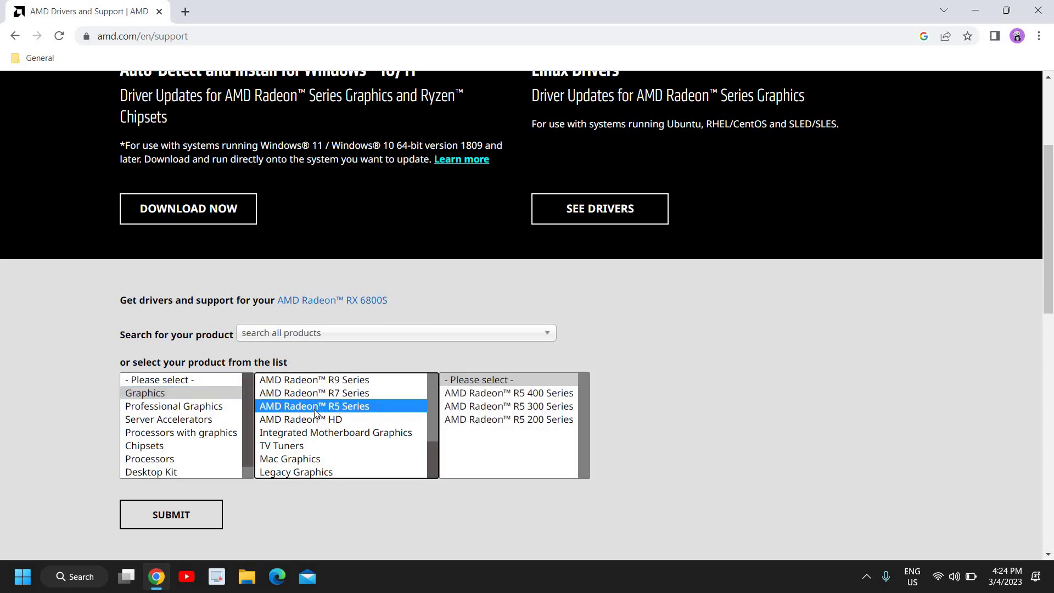
pyautogui.click(456, 394)
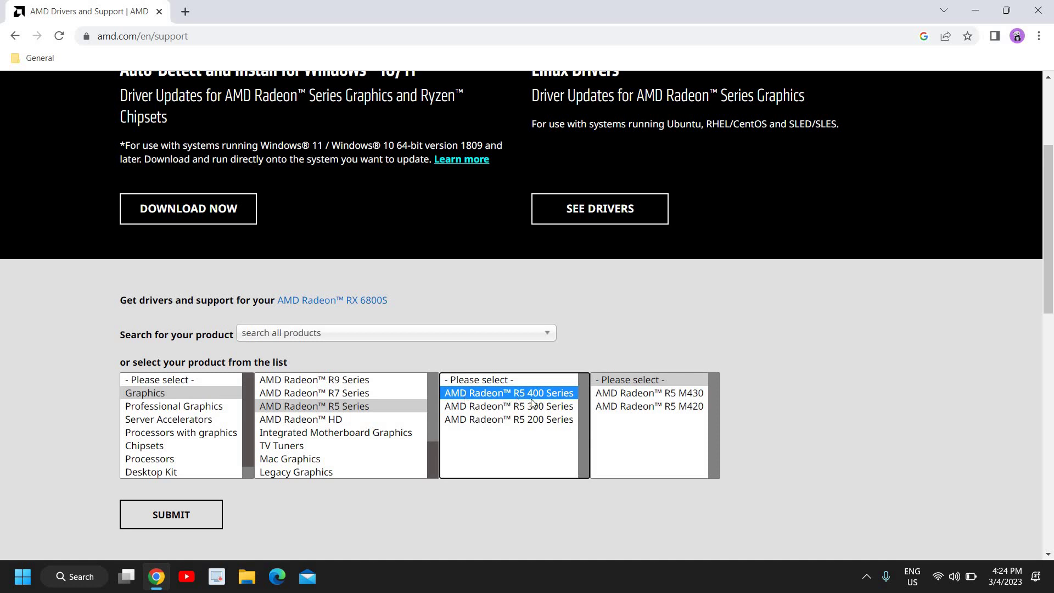
pyautogui.click(657, 394)
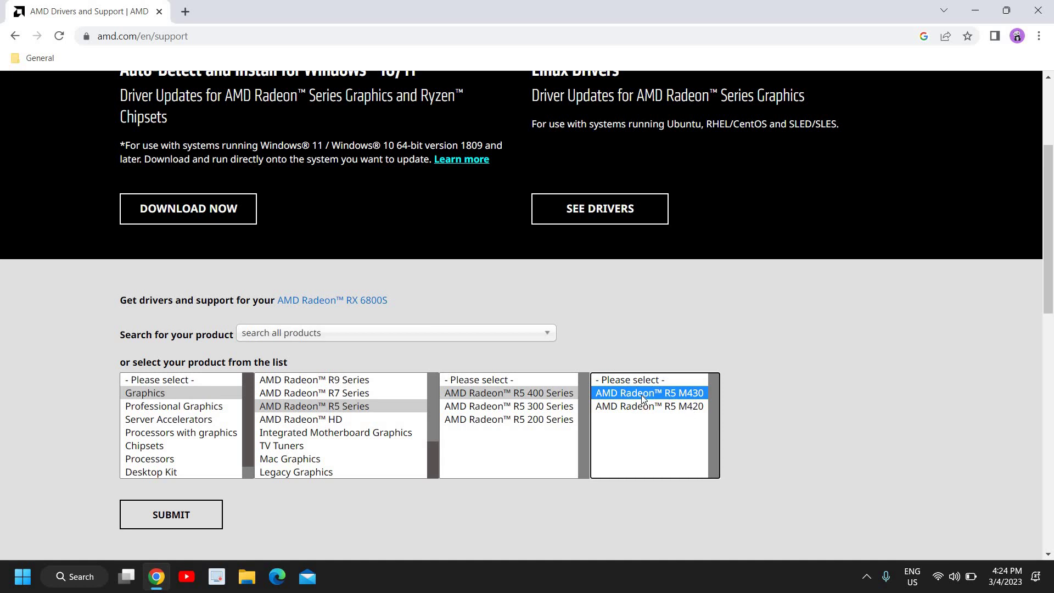
pyautogui.click(190, 523)
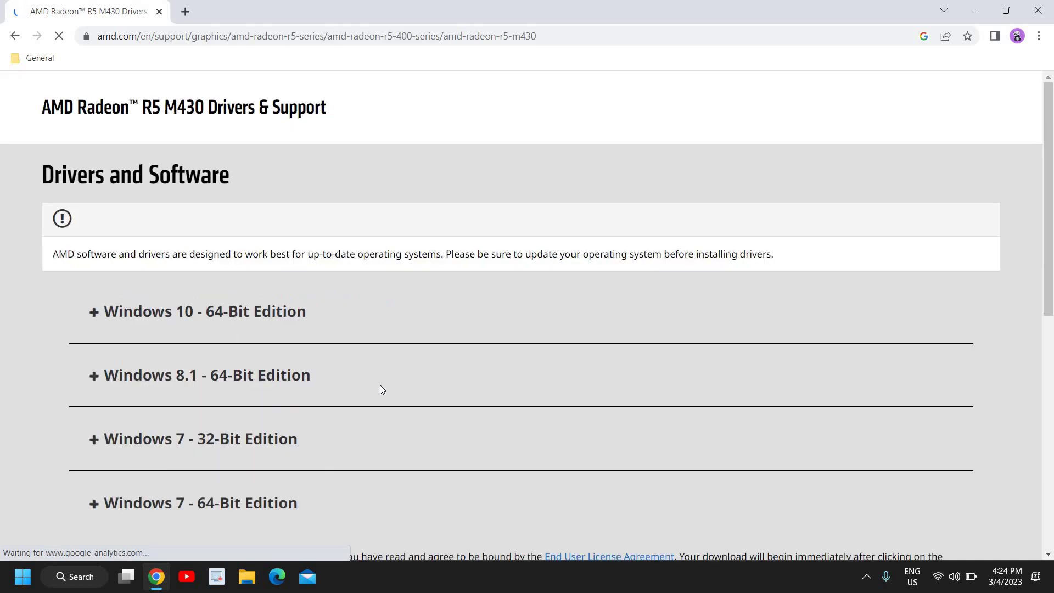
# Step: Expand the R5 M430's Windows 10 64-Bit entry (legacy Adrenalin 22.6.1, 463 MB), then go back
pyautogui.scroll(-6, 383, 389)
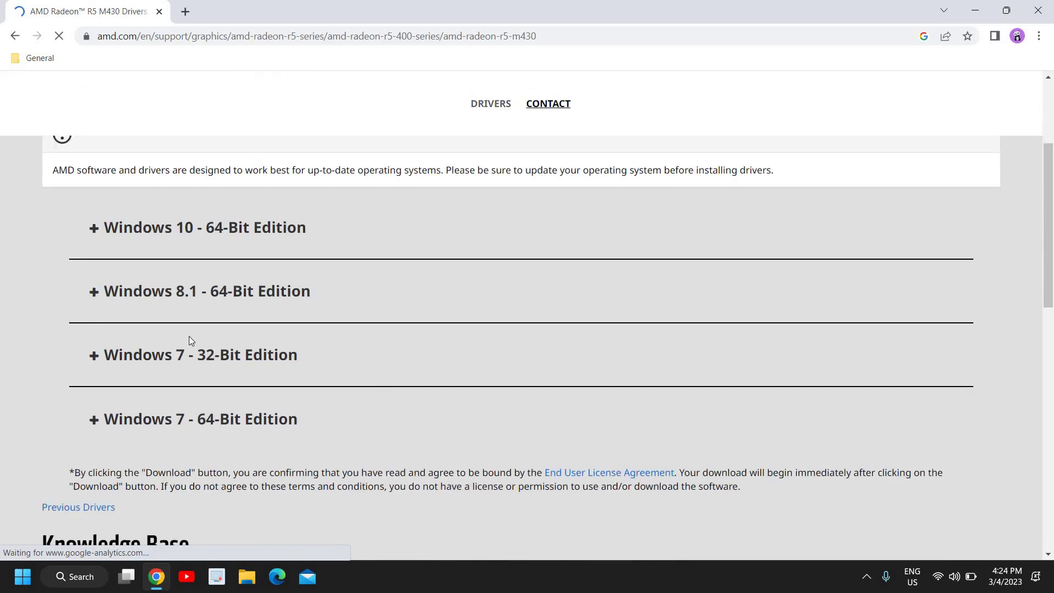
pyautogui.scroll(2, 365, 252)
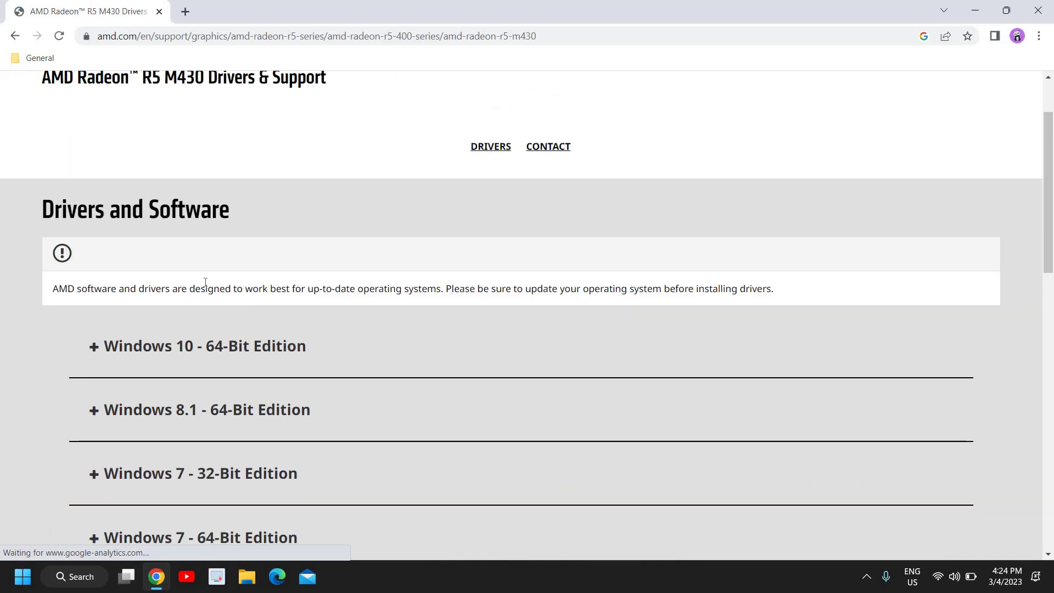
pyautogui.scroll(1, 272, 254)
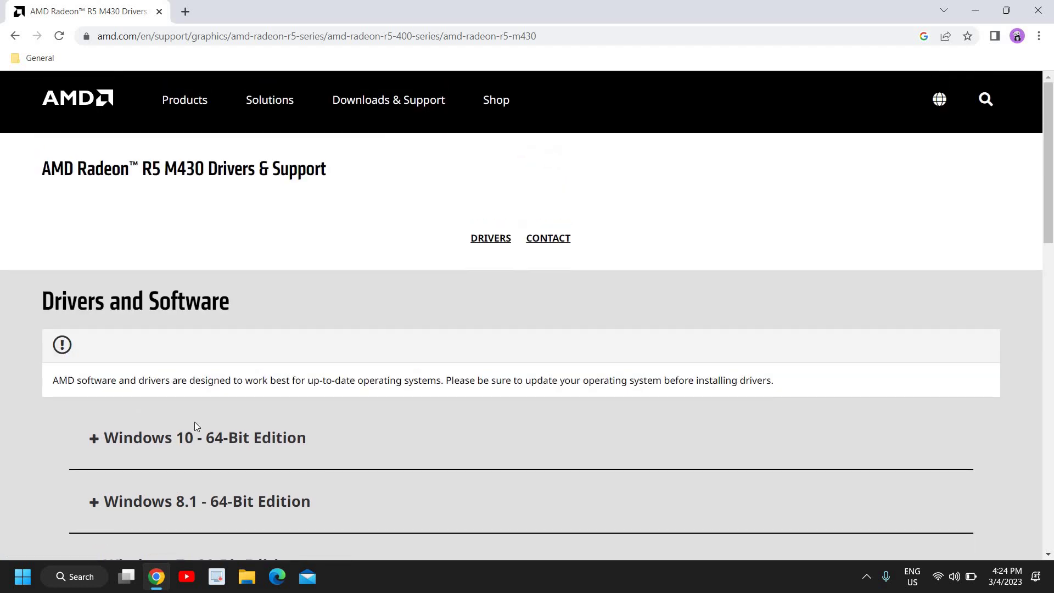
pyautogui.scroll(-2, 489, 412)
pyautogui.scroll(-4, 362, 386)
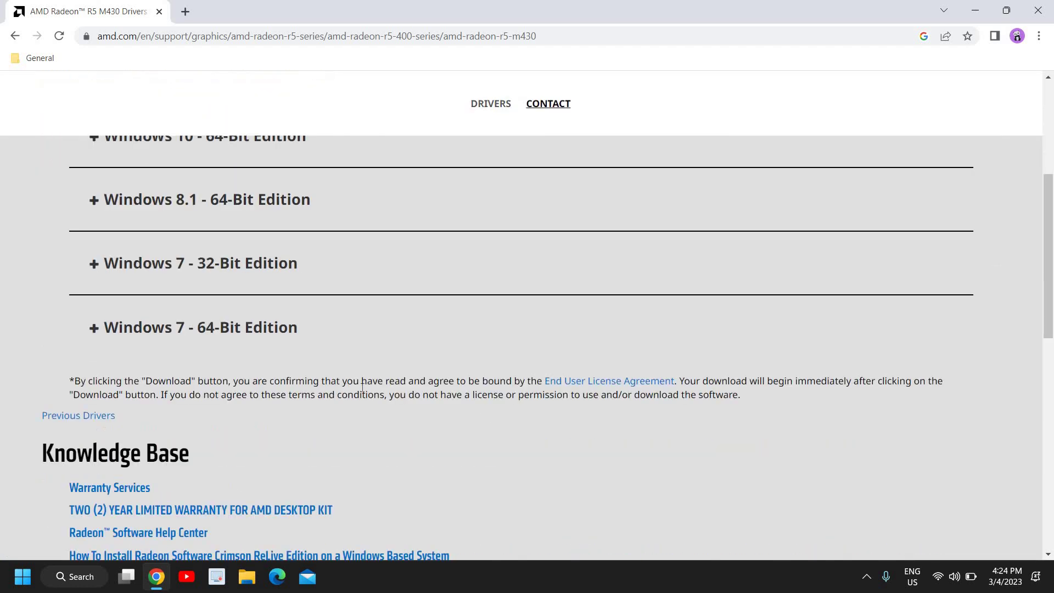
pyautogui.scroll(-2, 361, 386)
pyautogui.scroll(5, 360, 387)
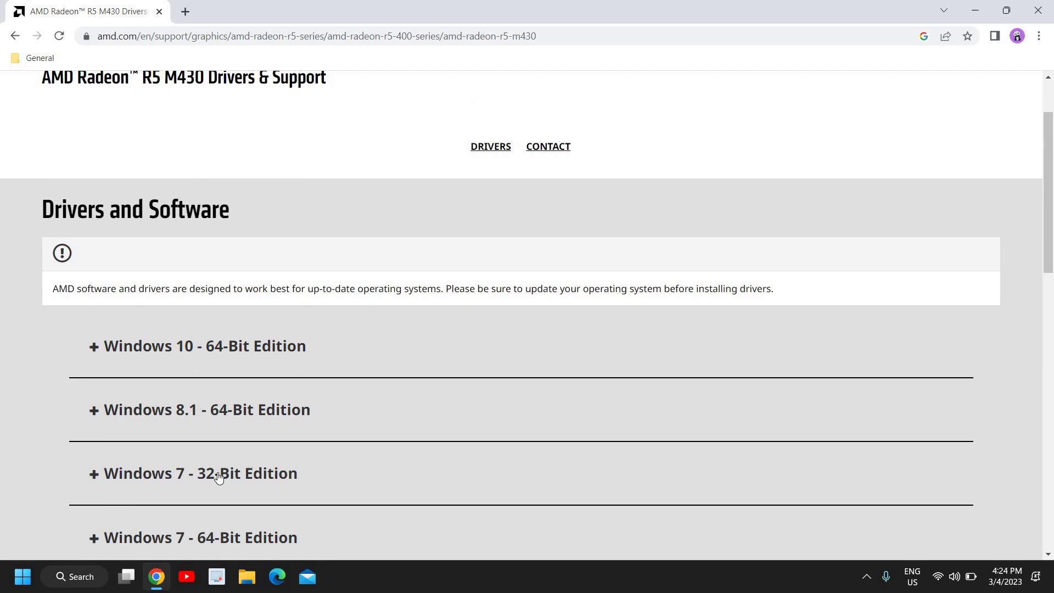
pyautogui.scroll(-2, 233, 466)
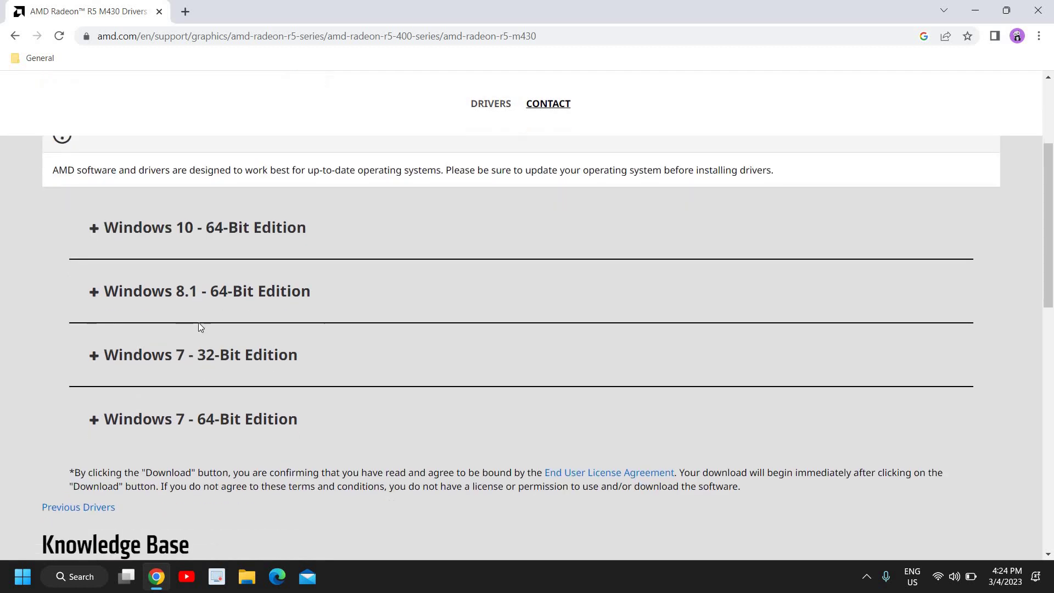
pyautogui.click(97, 229)
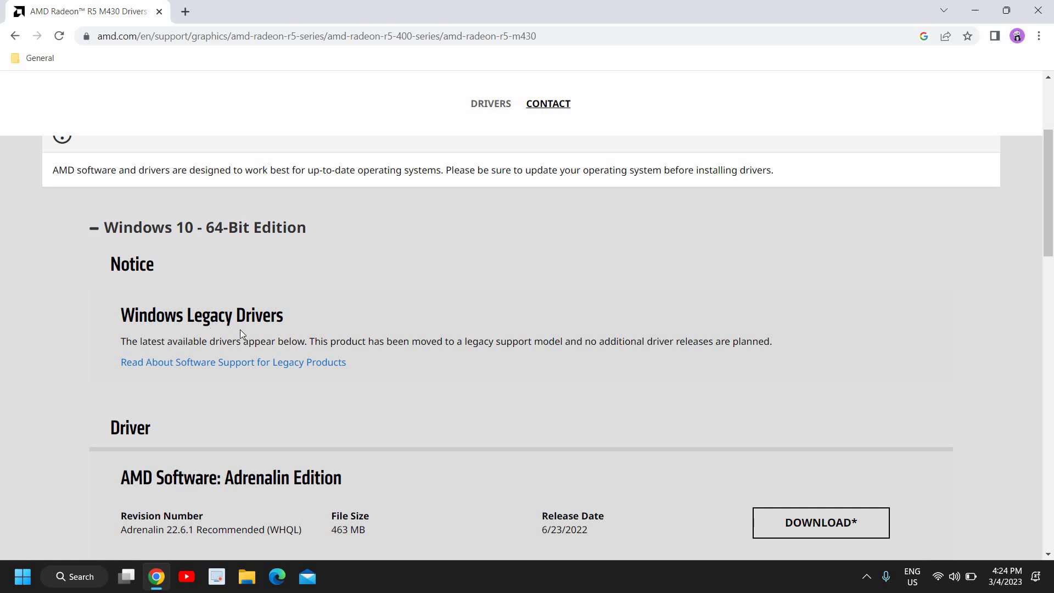
pyautogui.scroll(4, 241, 328)
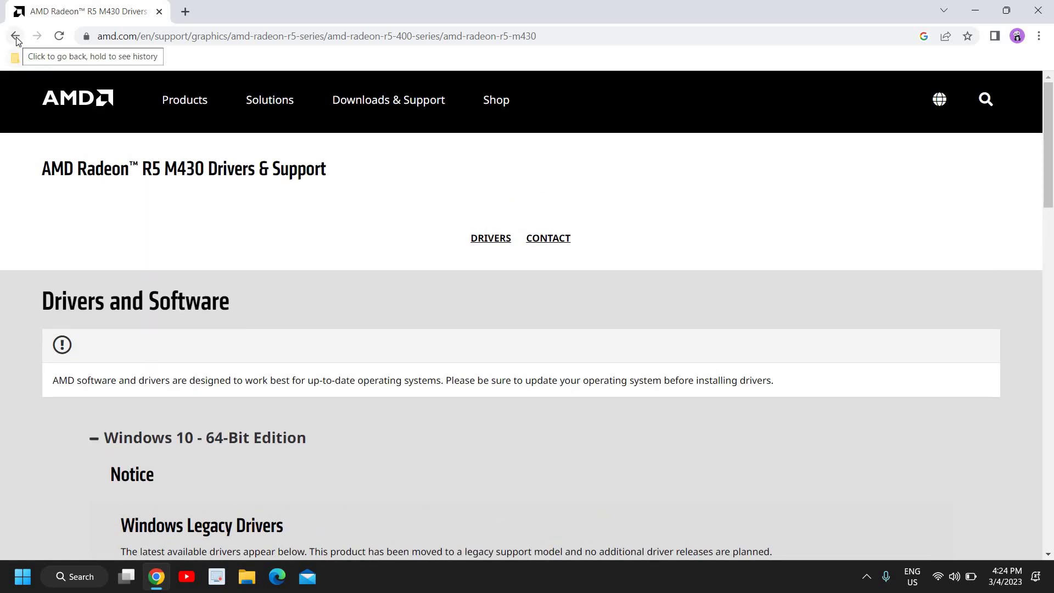
pyautogui.click(15, 35)
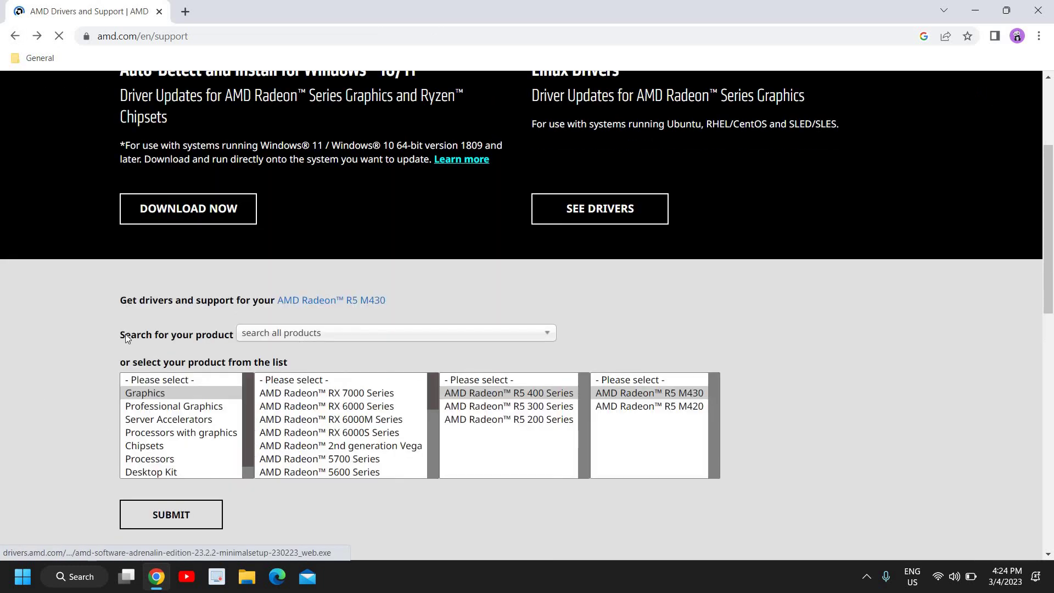
# Step: Select Graphics > RX 7000 Series > RX 7900 Series > RX 7900 XTX and submit
pyautogui.click(144, 393)
pyautogui.scroll(-4, 364, 424)
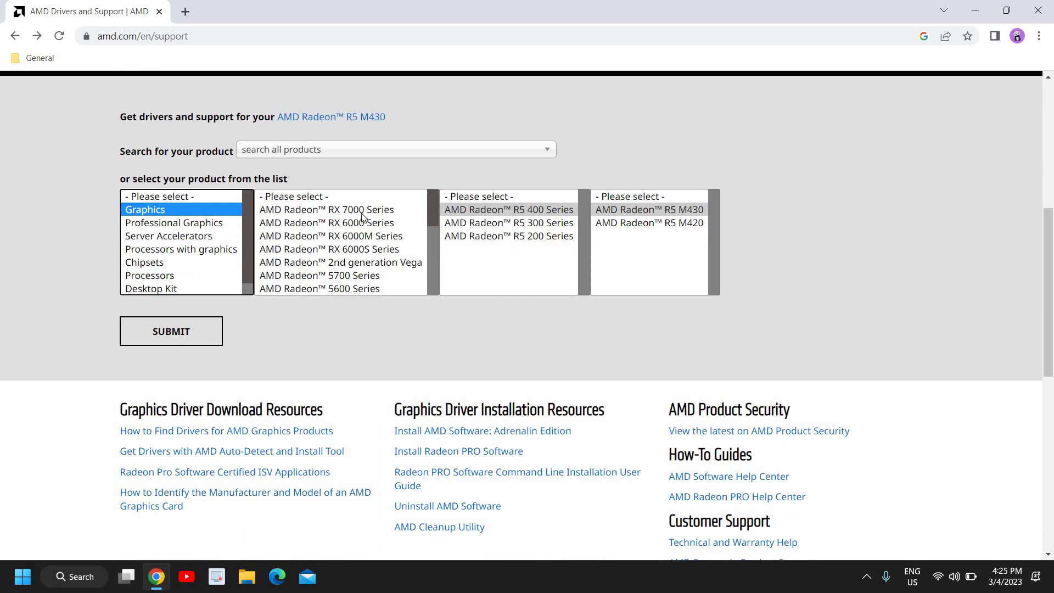
pyautogui.click(359, 210)
pyautogui.click(479, 210)
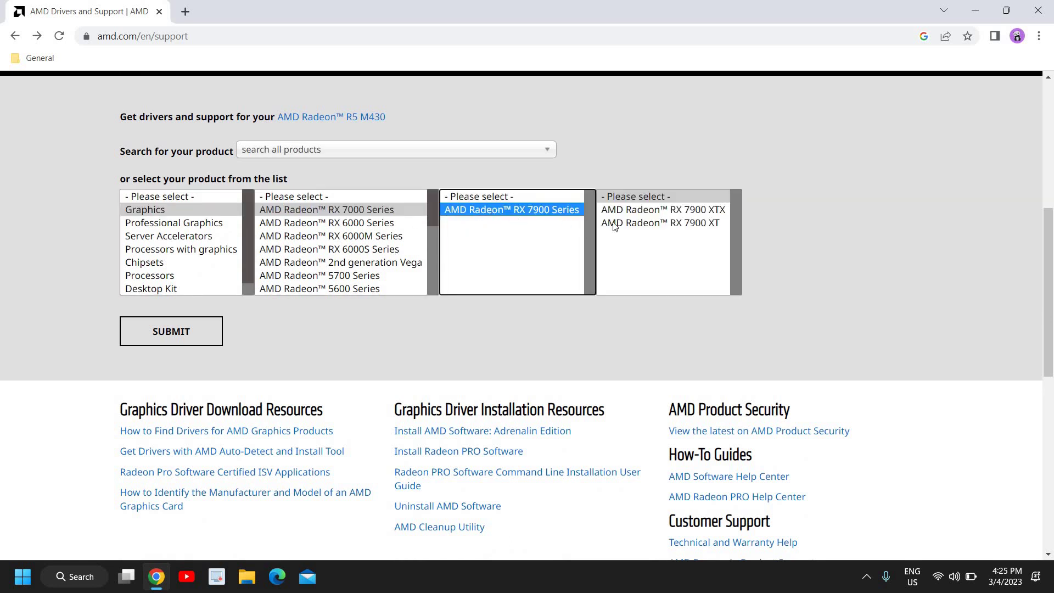
pyautogui.click(656, 209)
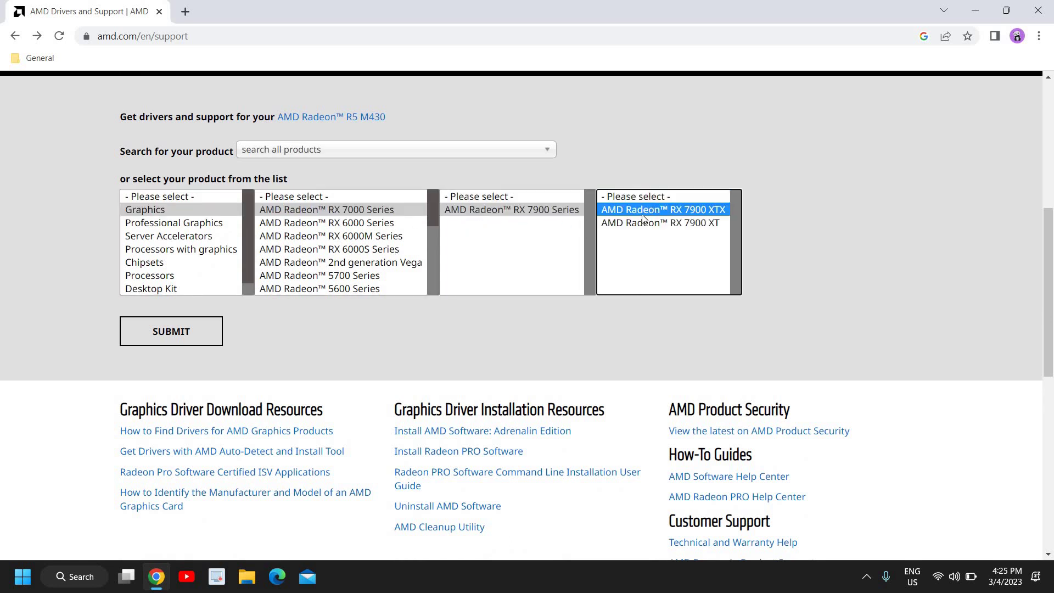
pyautogui.click(176, 330)
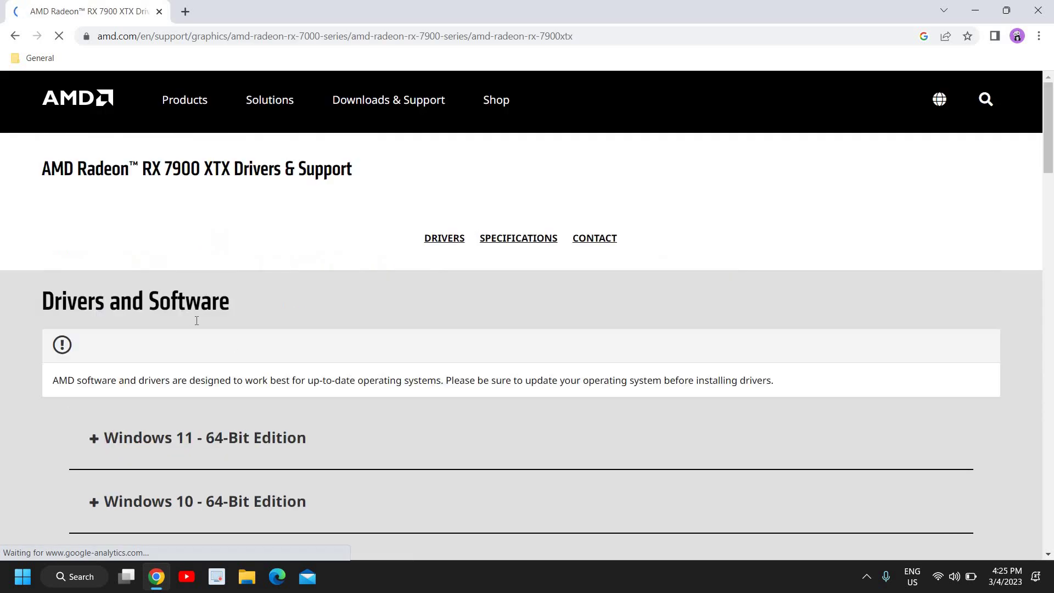
# Step: Expand the Windows 11 64-Bit section showing Adrenalin 23.2.2 (546 MB, 2/22/2023)
pyautogui.scroll(-4, 292, 375)
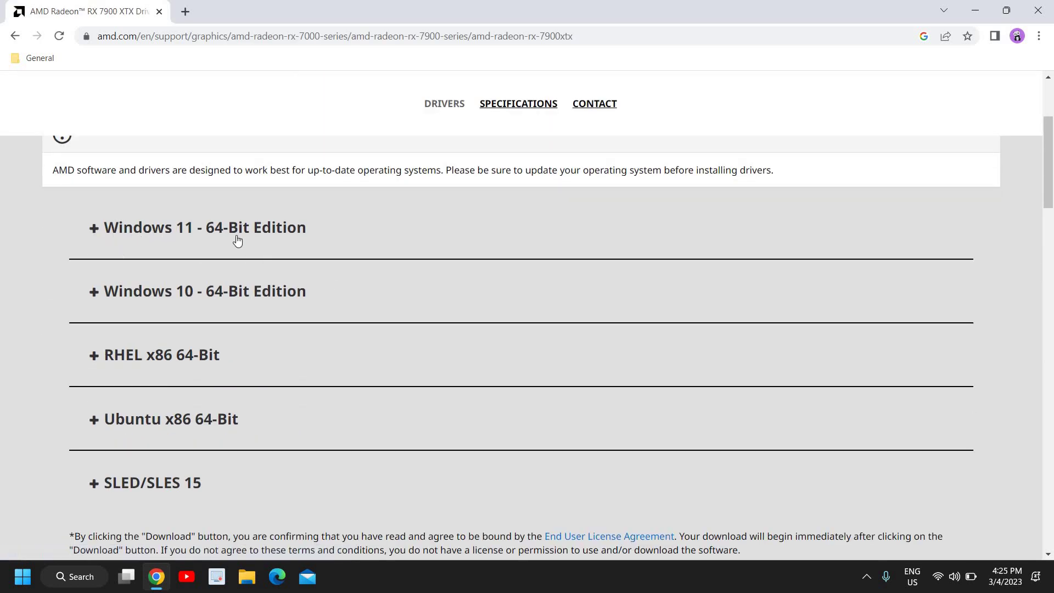
pyautogui.click(94, 230)
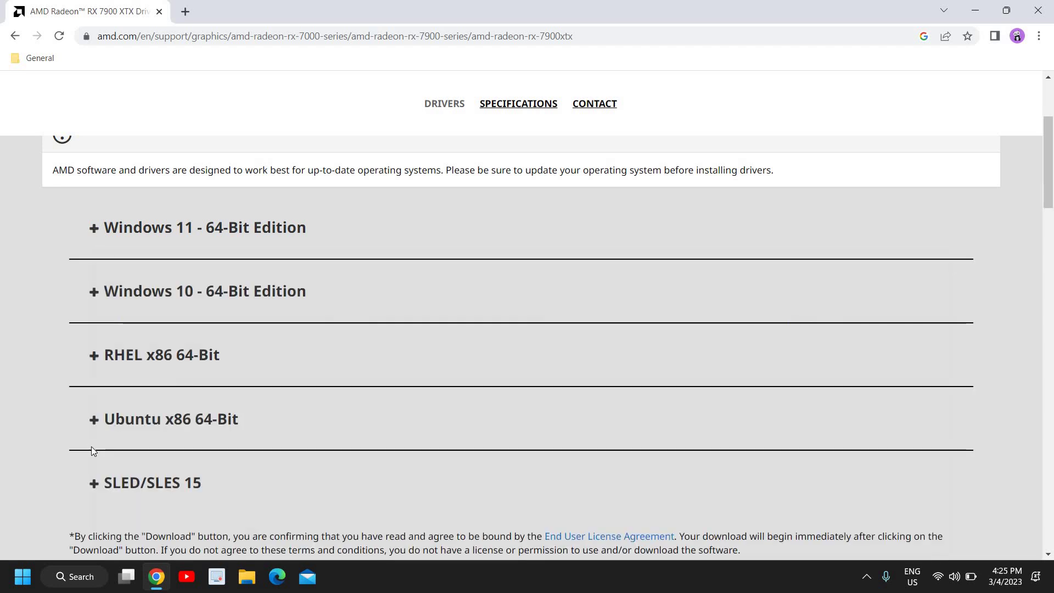
pyautogui.click(92, 235)
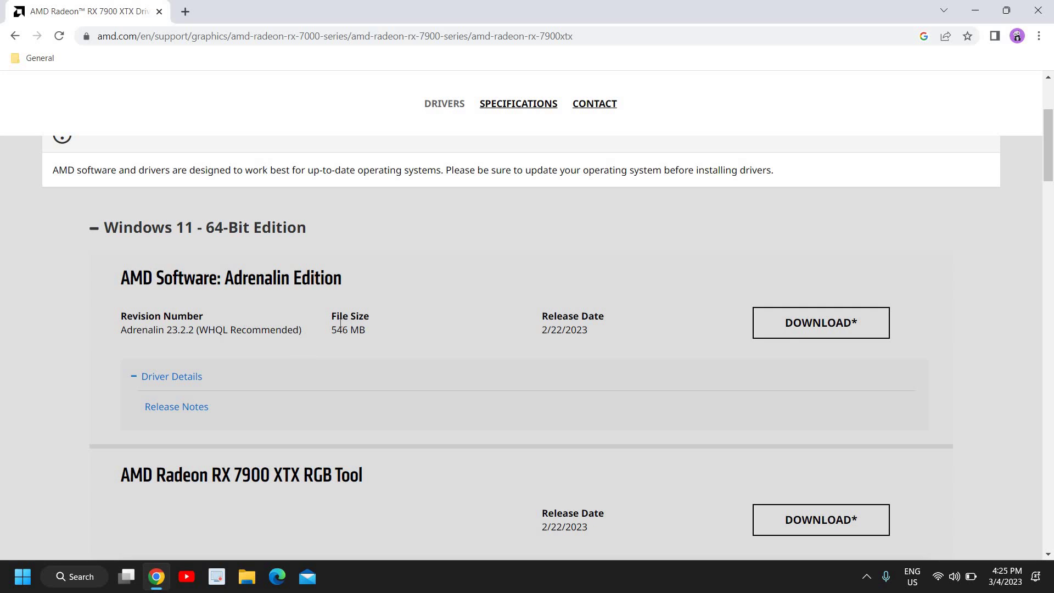
pyautogui.moveTo(343, 317); pyautogui.dragTo(353, 334)
pyautogui.click(472, 344)
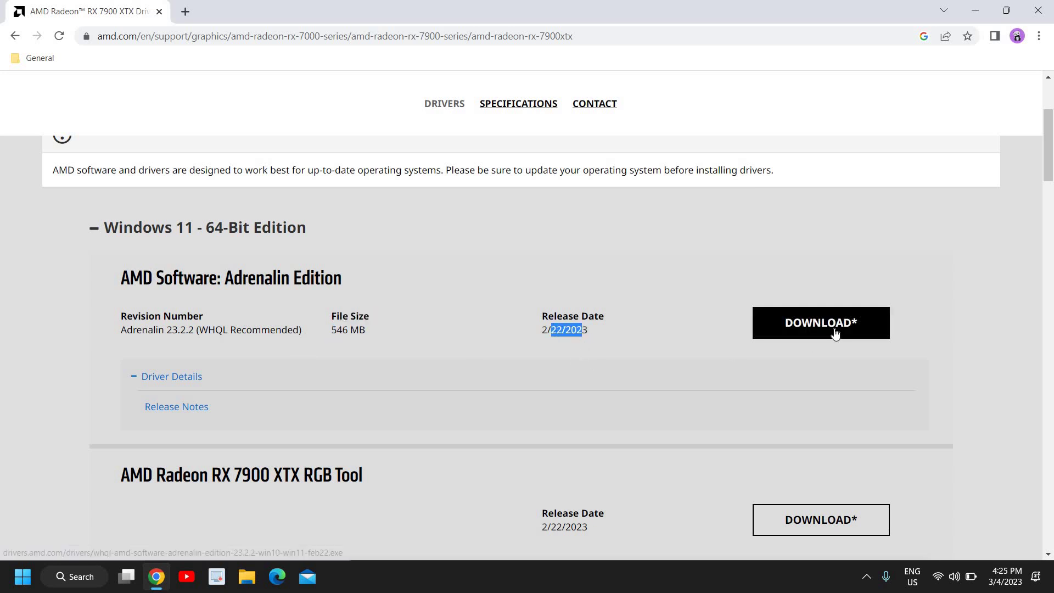
pyautogui.scroll(4, 437, 354)
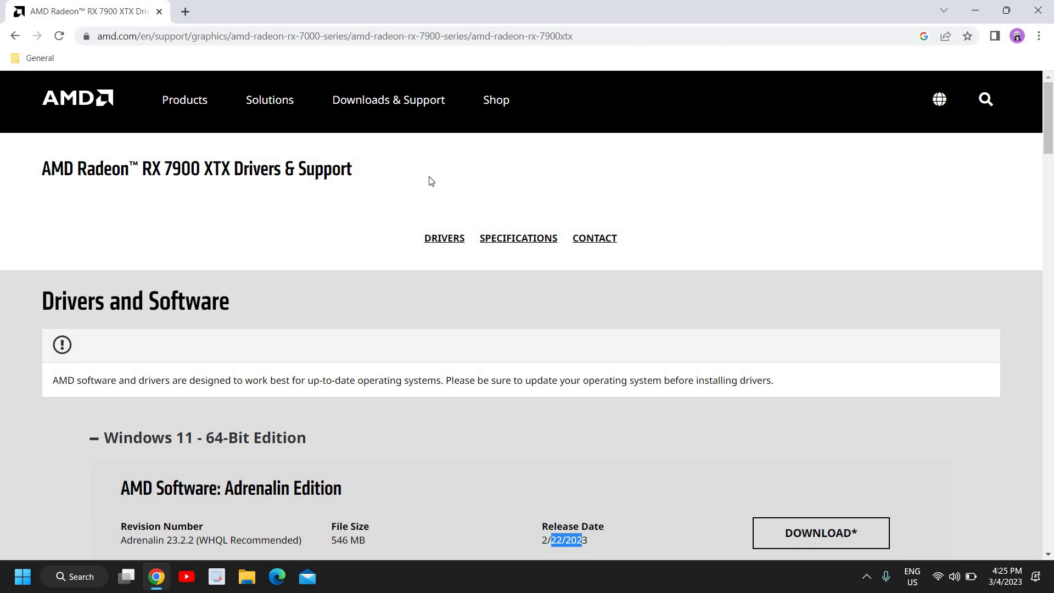
pyautogui.click(1038, 11)
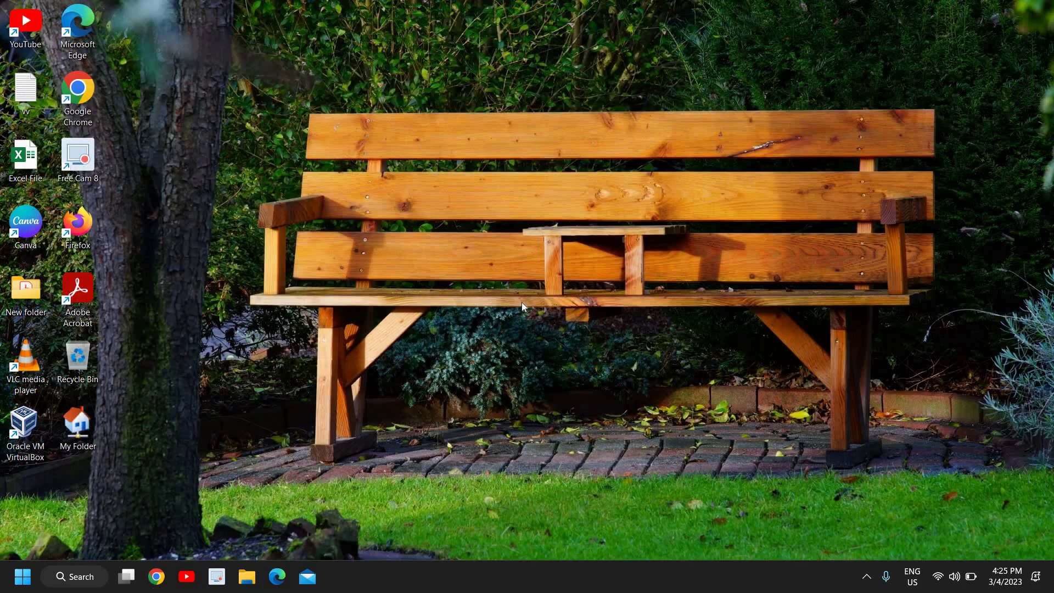